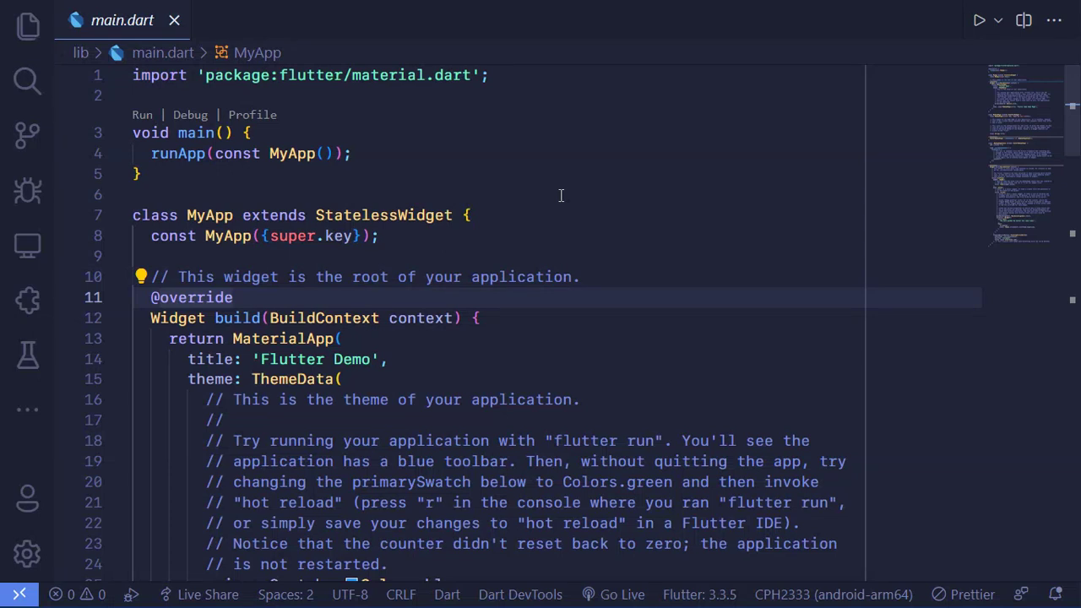
Step: Leave VS Code full-screen with F11 and restore the window down to reveal the scrcpy phone mirror
click(561, 195)
key(F11)
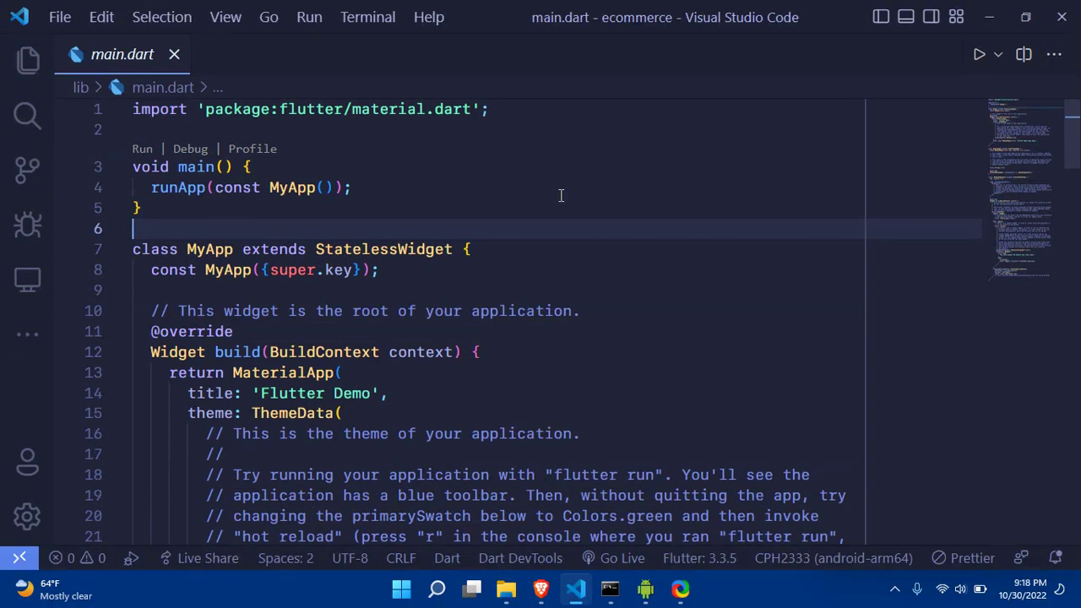
click(1028, 20)
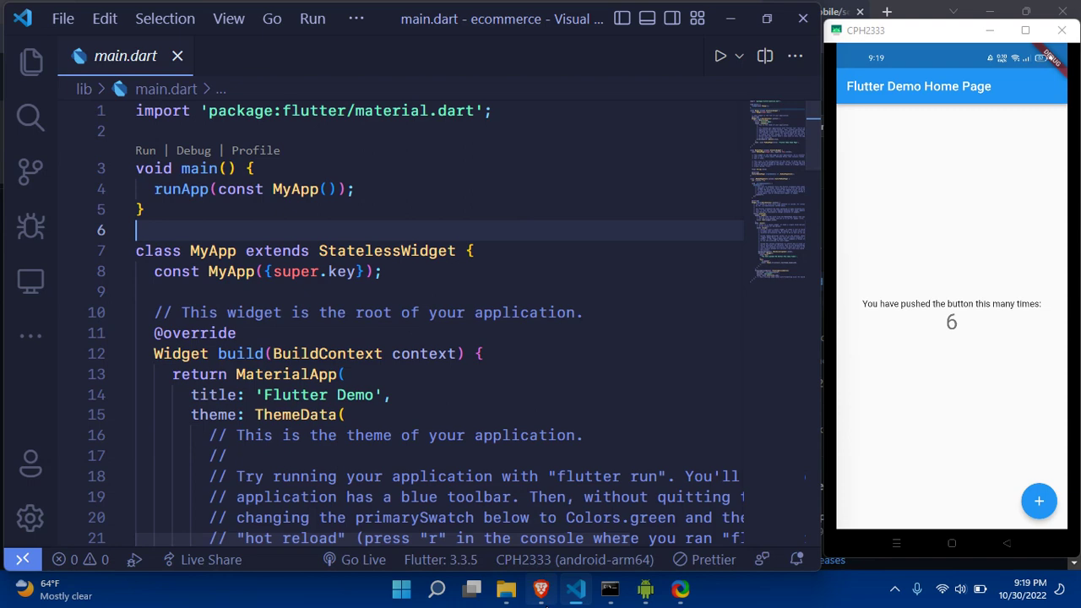
Step: Zoom in on the scrcpy GitHub page in Brave, scroll the README, then bring the phone mirror forward
click(541, 589)
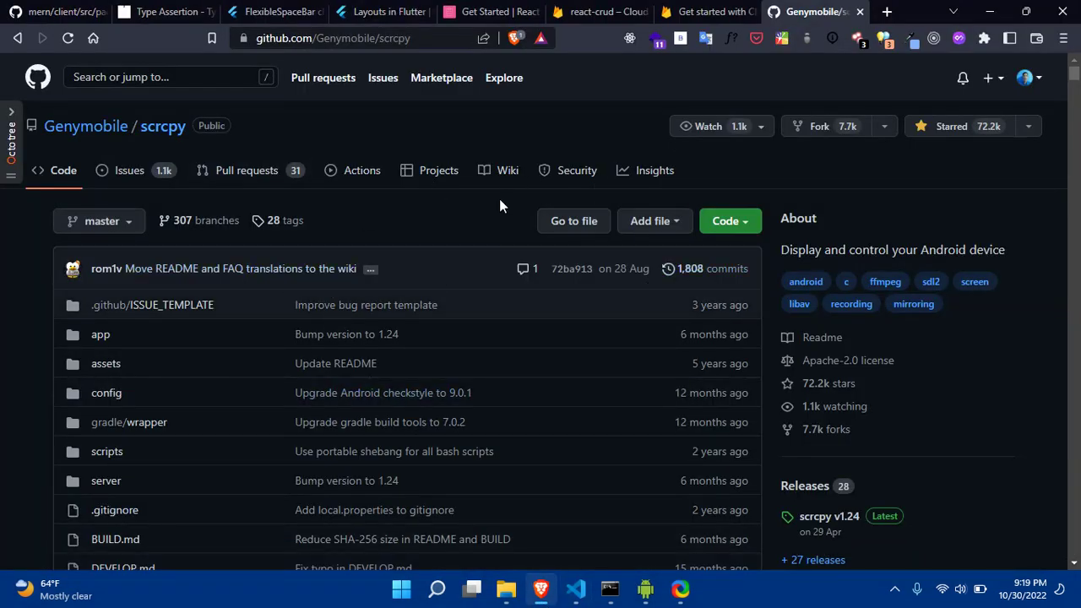
key(ctrl+plus)
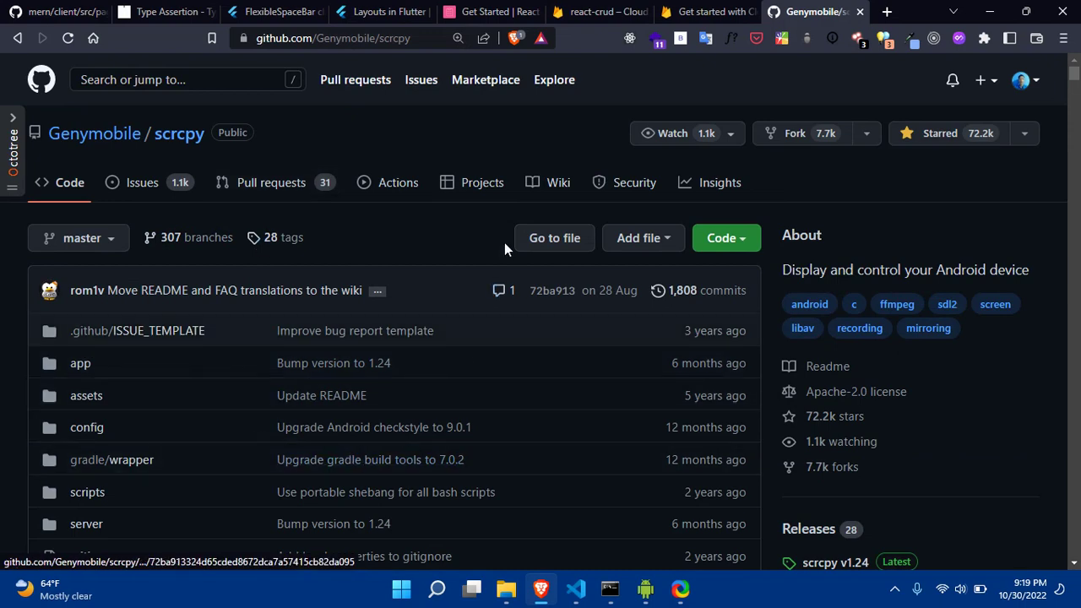
scroll(301, 434, down, 5)
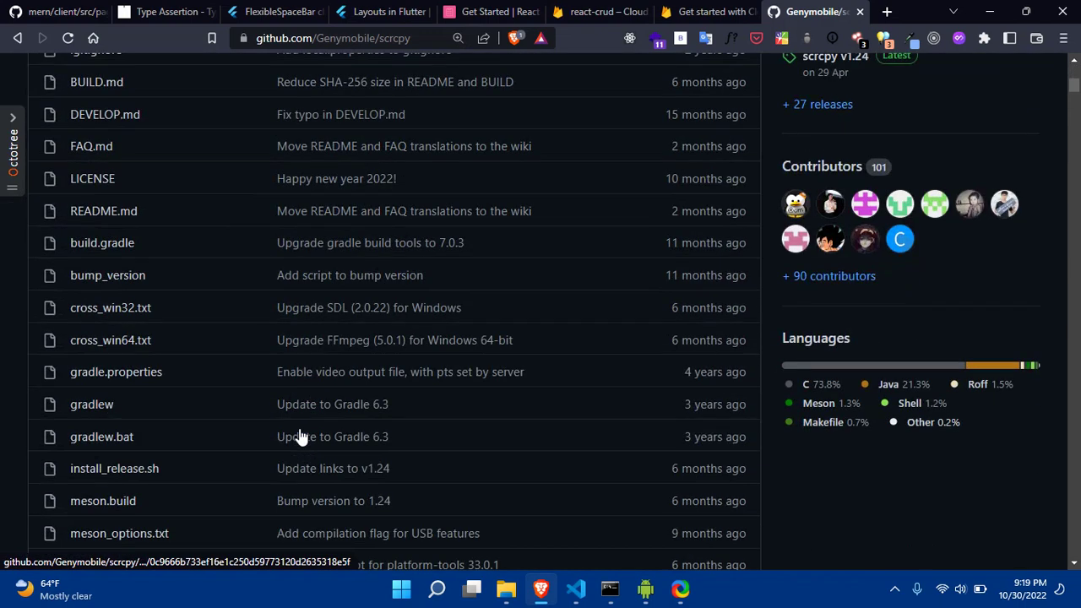
scroll(302, 434, up, 5)
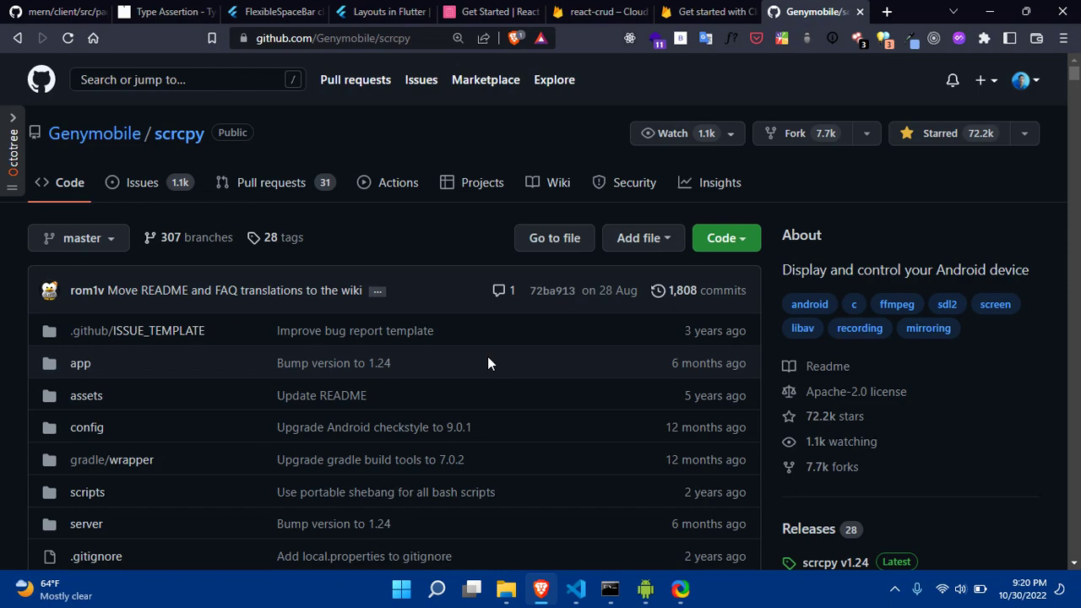
scroll(488, 356, down, 10)
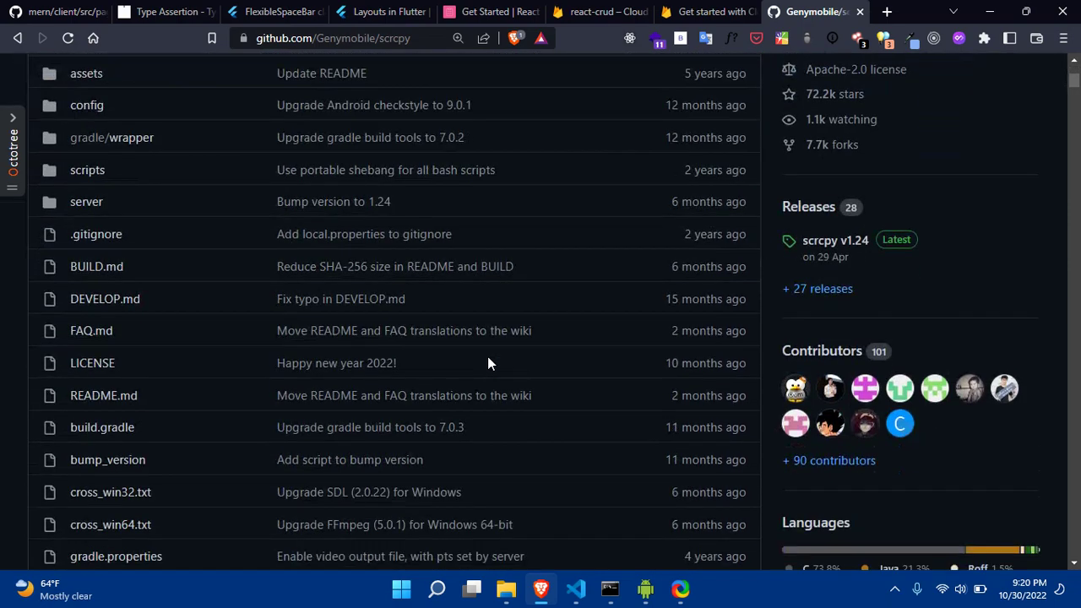
scroll(488, 356, up, 10)
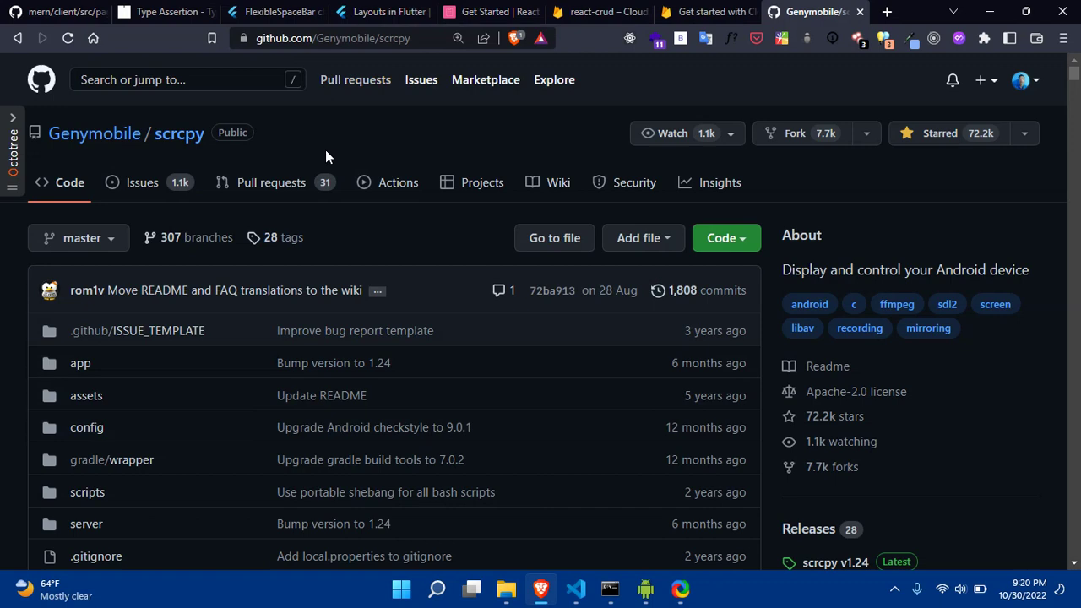
scroll(493, 455, down, 5)
scroll(494, 463, down, 5)
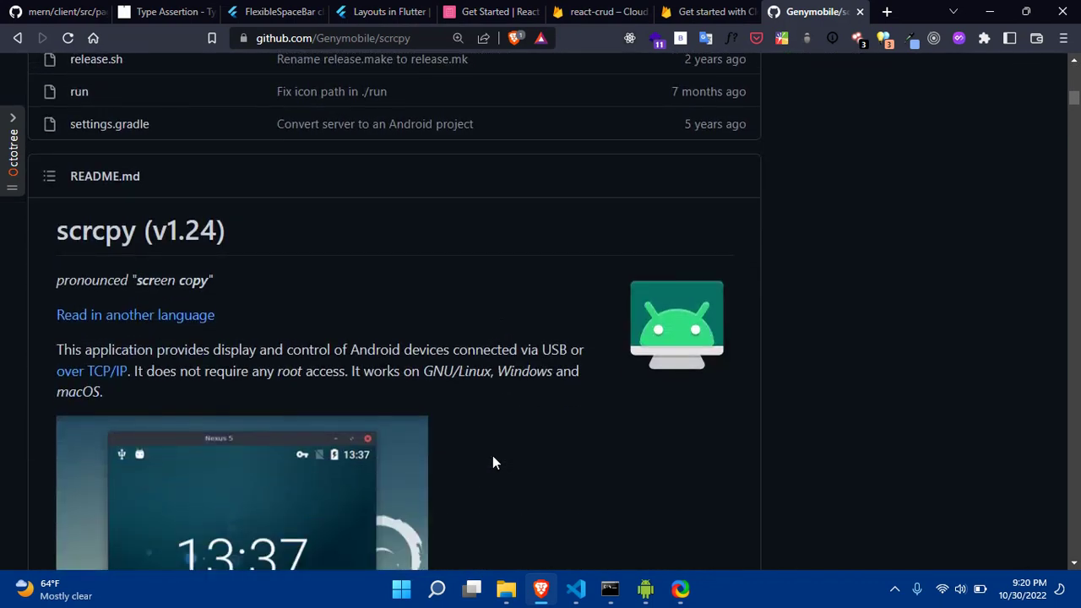
scroll(494, 463, down, 3)
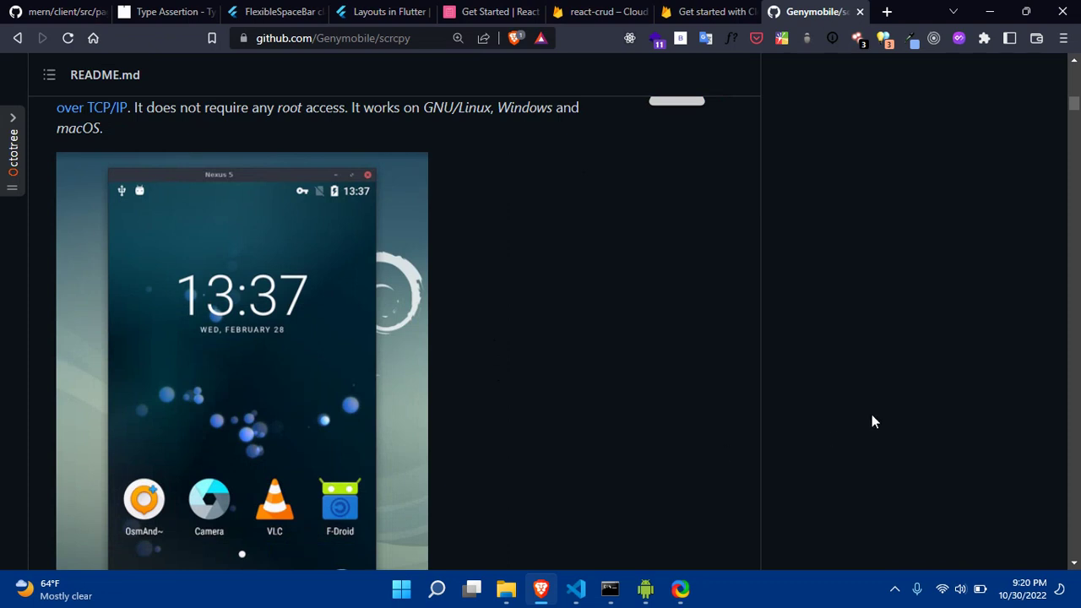
click(646, 589)
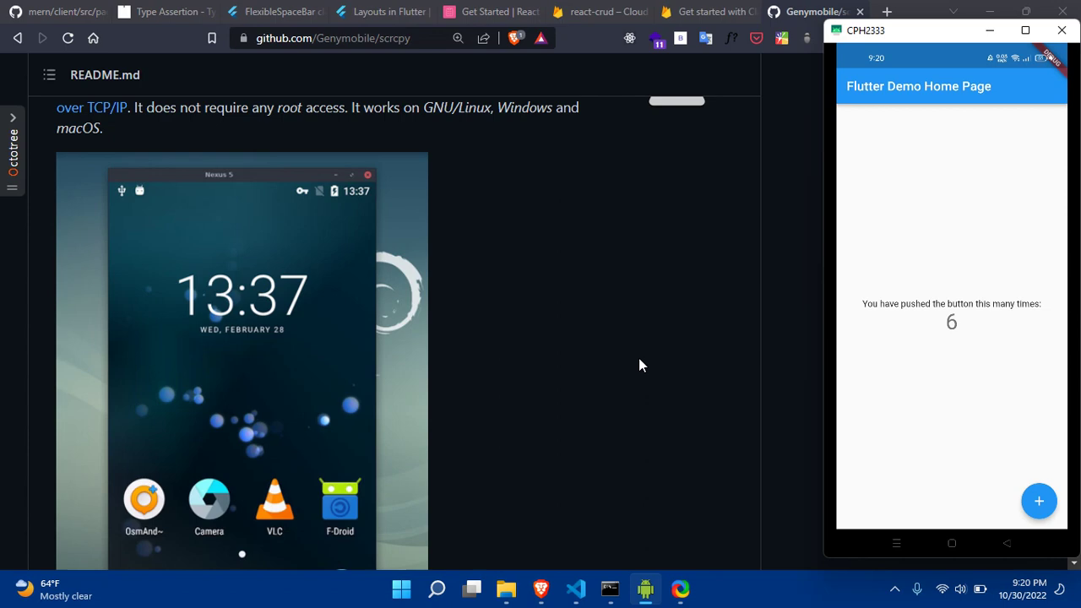
Step: Bring Brave back in front and scroll the scrcpy README down to the install instructions
click(601, 295)
scroll(601, 294, down, 10)
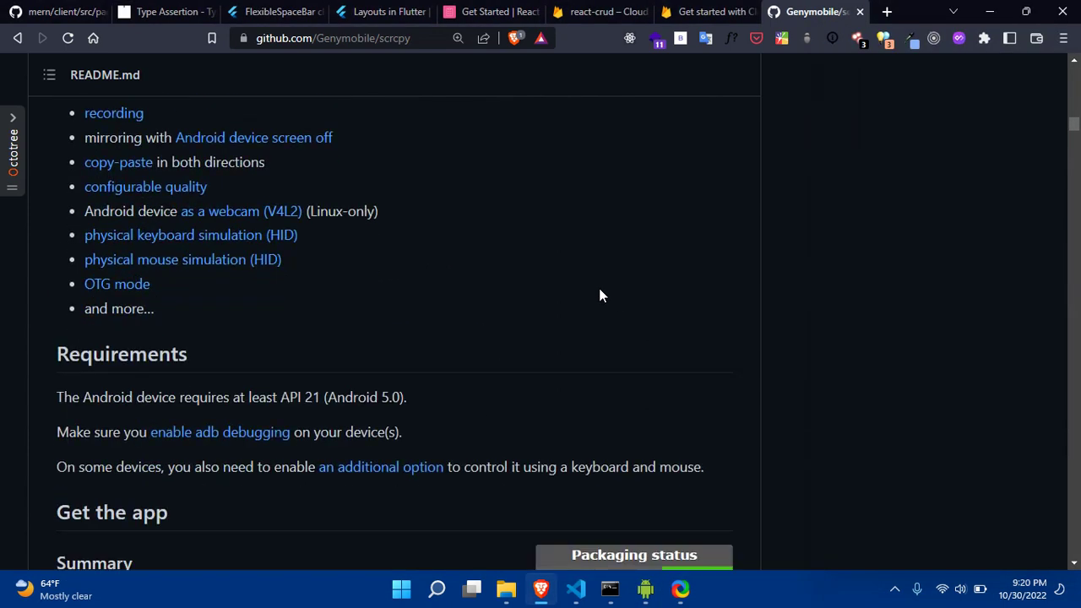
scroll(601, 295, down, 4)
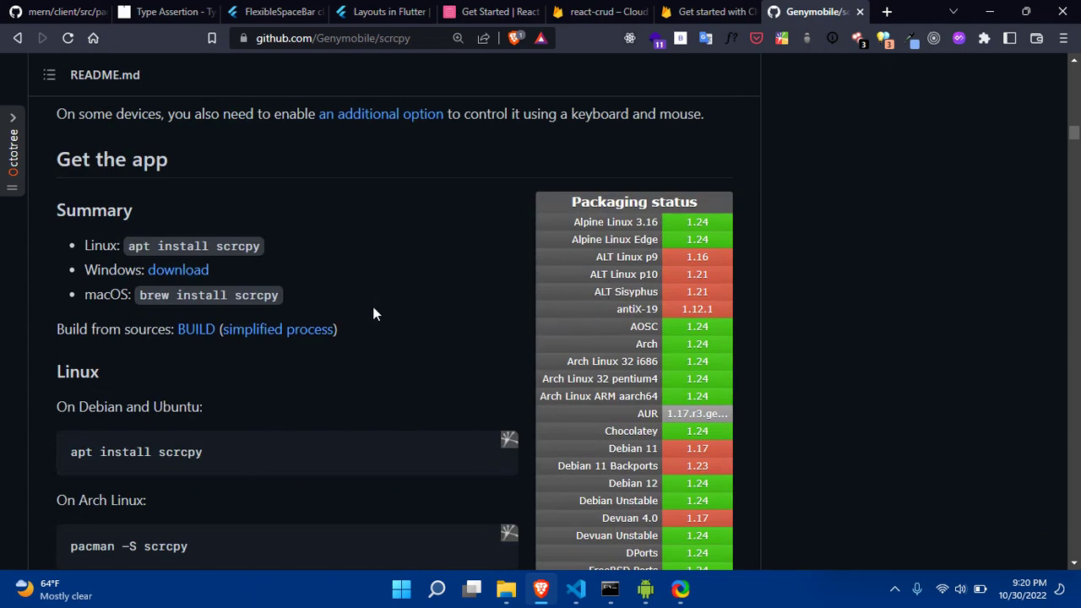
scroll(228, 365, down, 2)
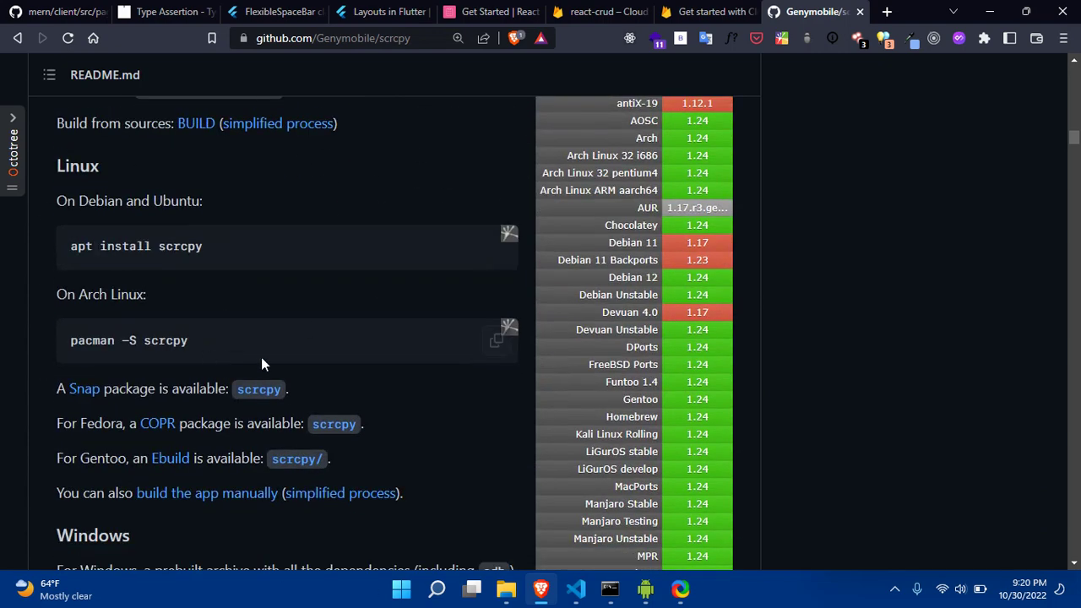
Step: Select the two Chocolatey install commands for scrcpy and adb in the README
triple_click(242, 247)
click(367, 251)
drag(245, 261, 73, 260)
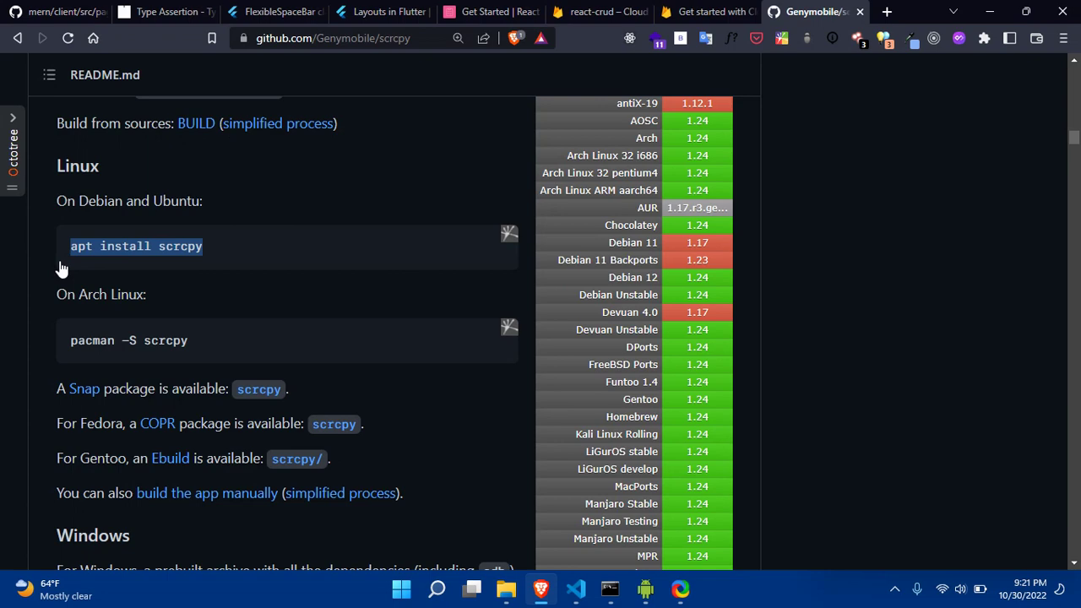
click(236, 253)
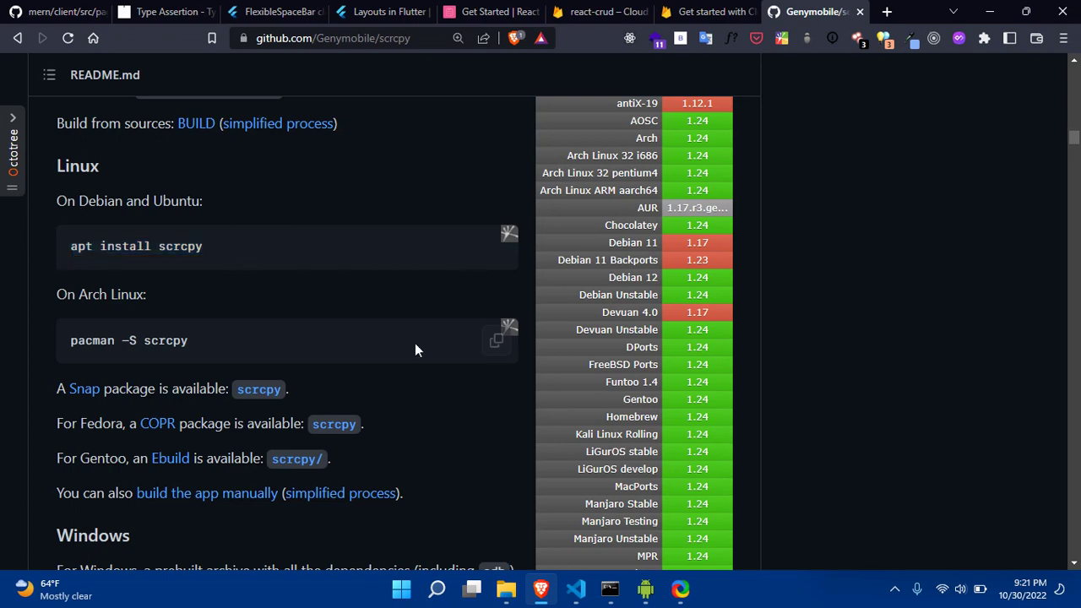
scroll(415, 350, down, 7)
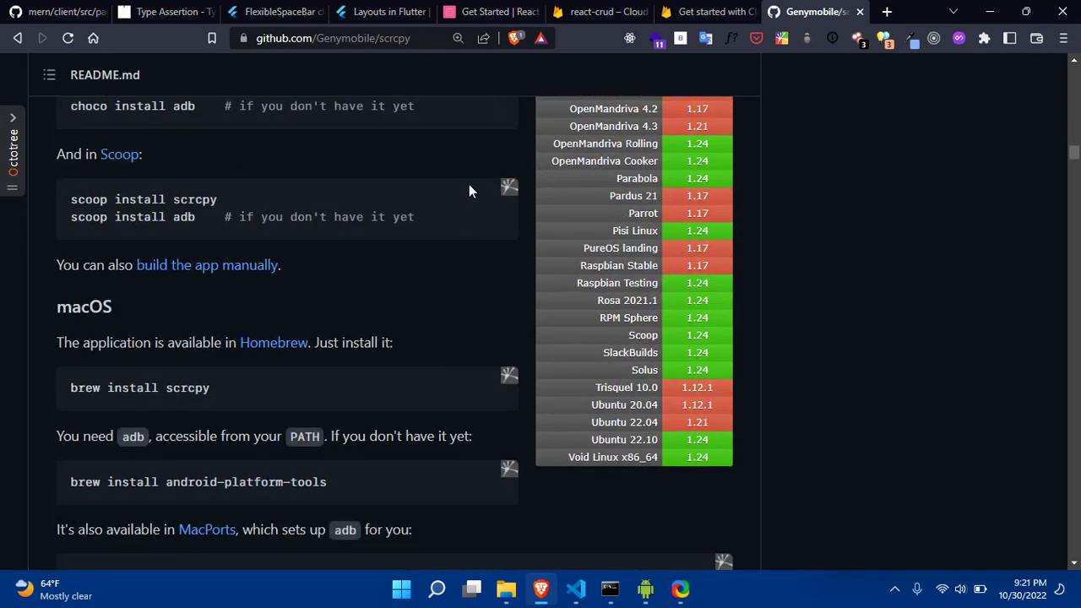
scroll(325, 219, up, 3)
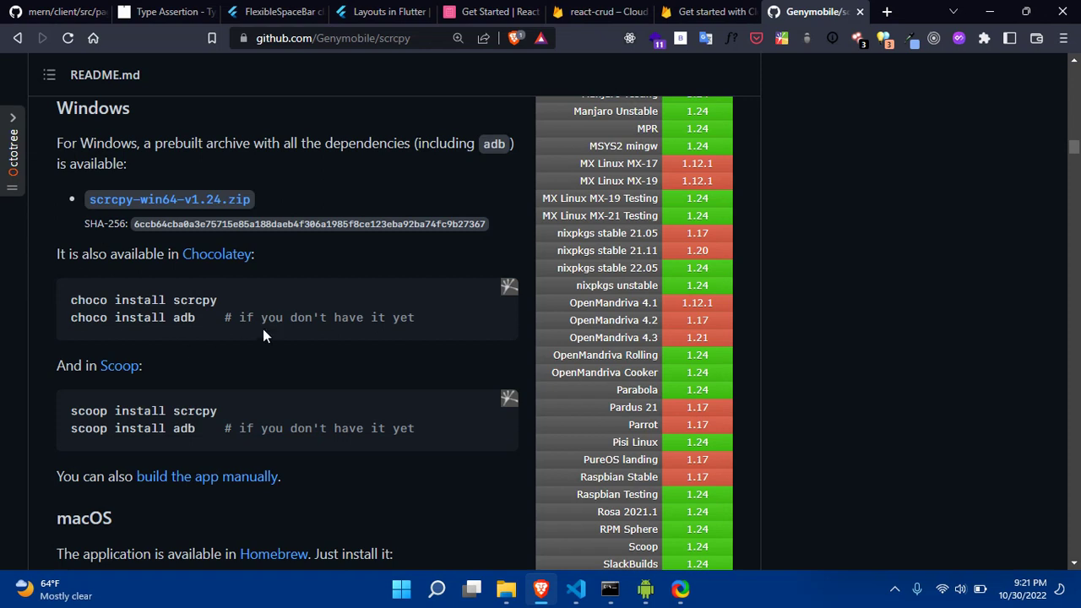
drag(240, 299, 59, 306)
drag(233, 320, 61, 302)
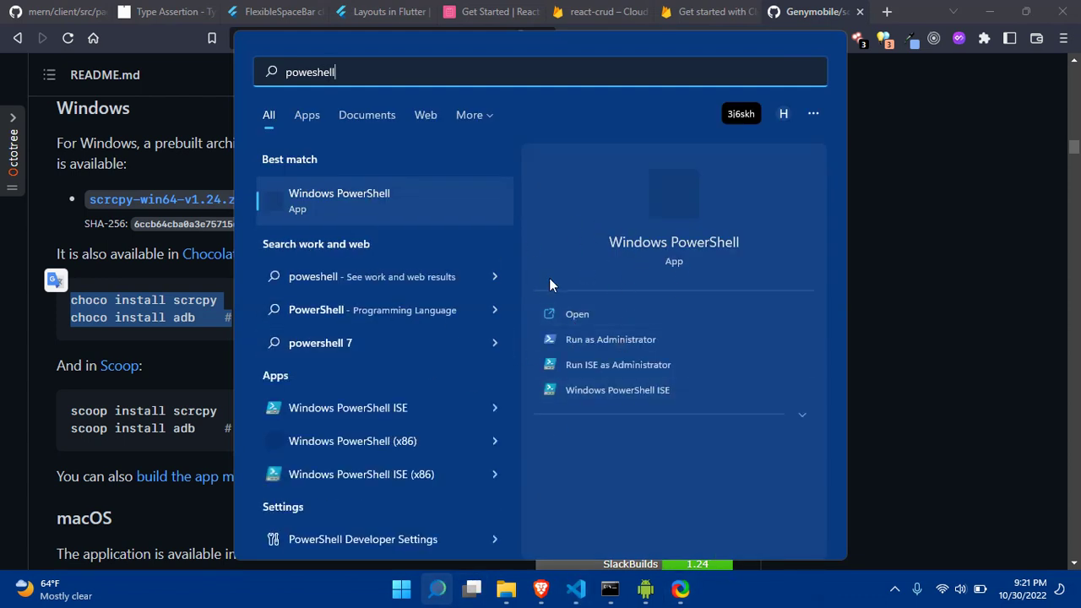
Step: Launch PowerShell as Administrator, clear it with cls, and paste the choco install scrcpy and adb commands
click(591, 337)
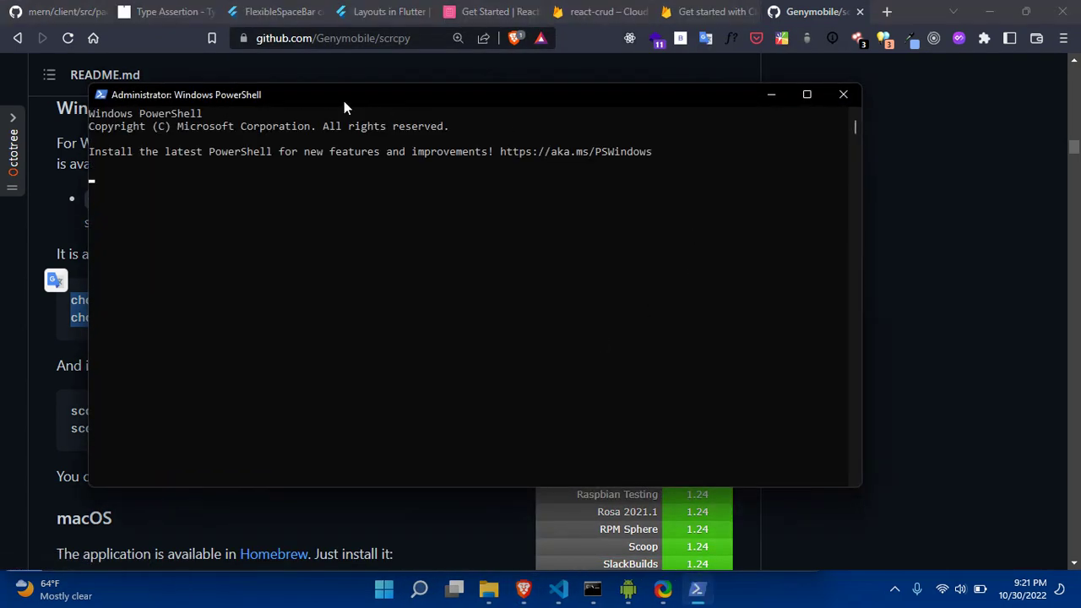
click(389, 210)
text(cls)
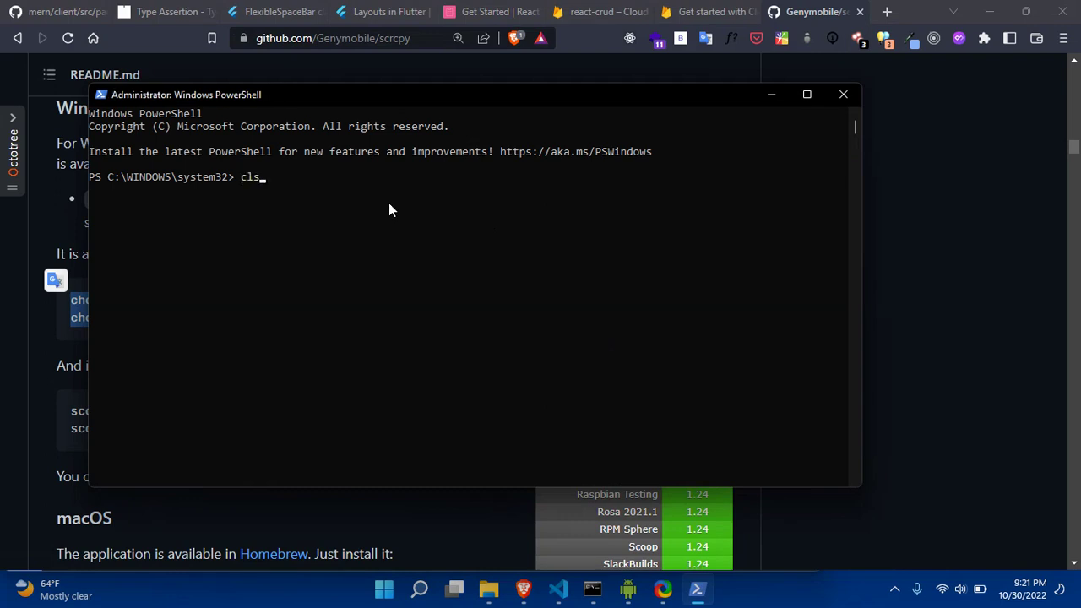
key(Return)
text(choco install scrcpy choco install adb    #)
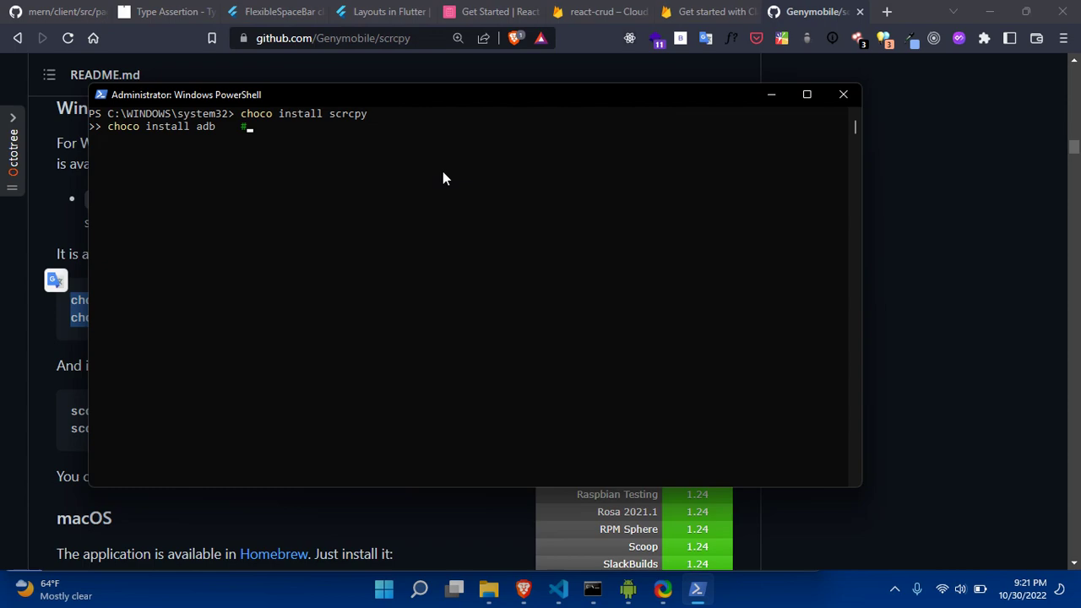
Step: Close the PowerShell console and scroll the README down past the Chocolatey commands
click(842, 95)
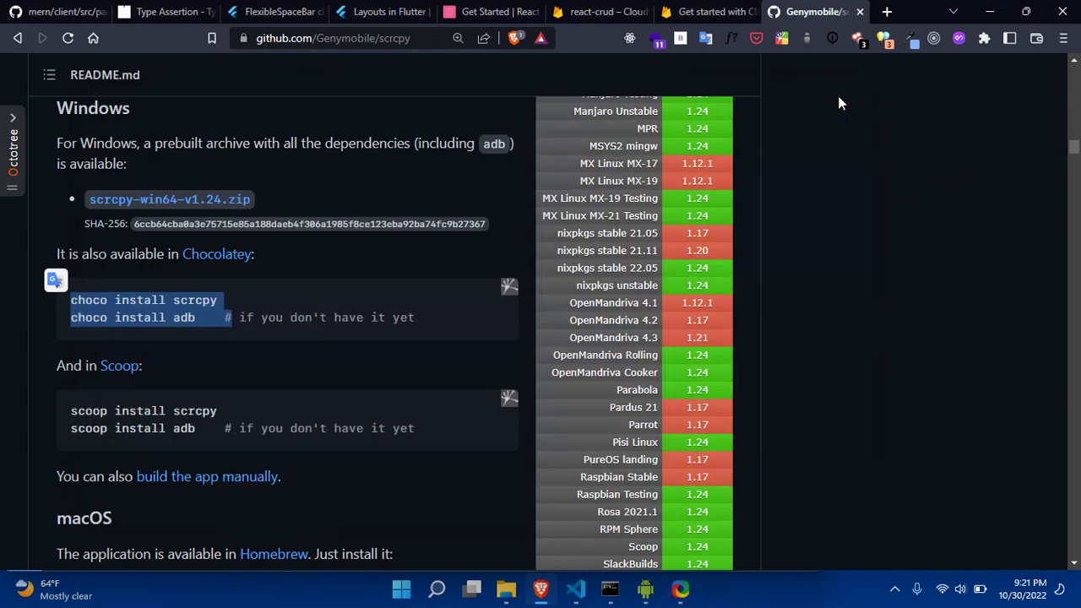
click(376, 324)
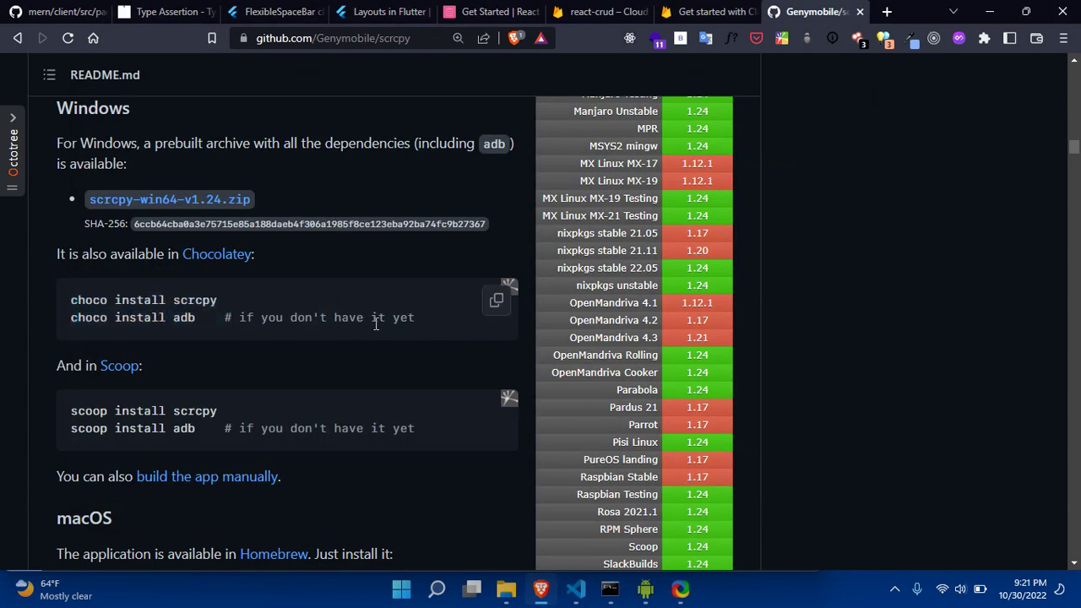
scroll(376, 323, down, 4)
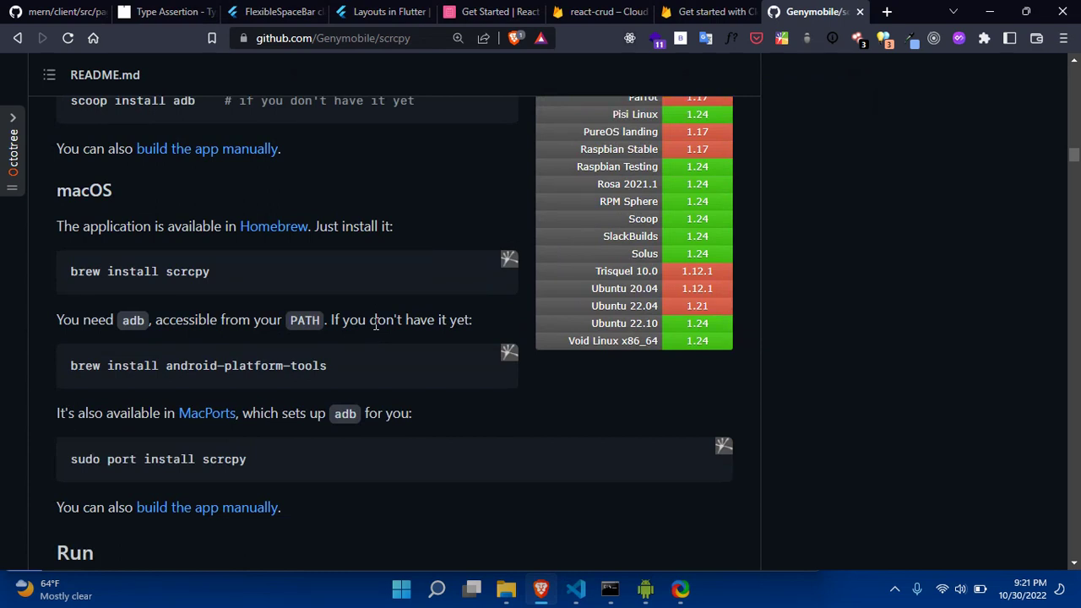
scroll(376, 323, down, 4)
Step: Select the 'scrcpy' command in the README's Run section and bring the phone mirror forward
drag(177, 294, 64, 296)
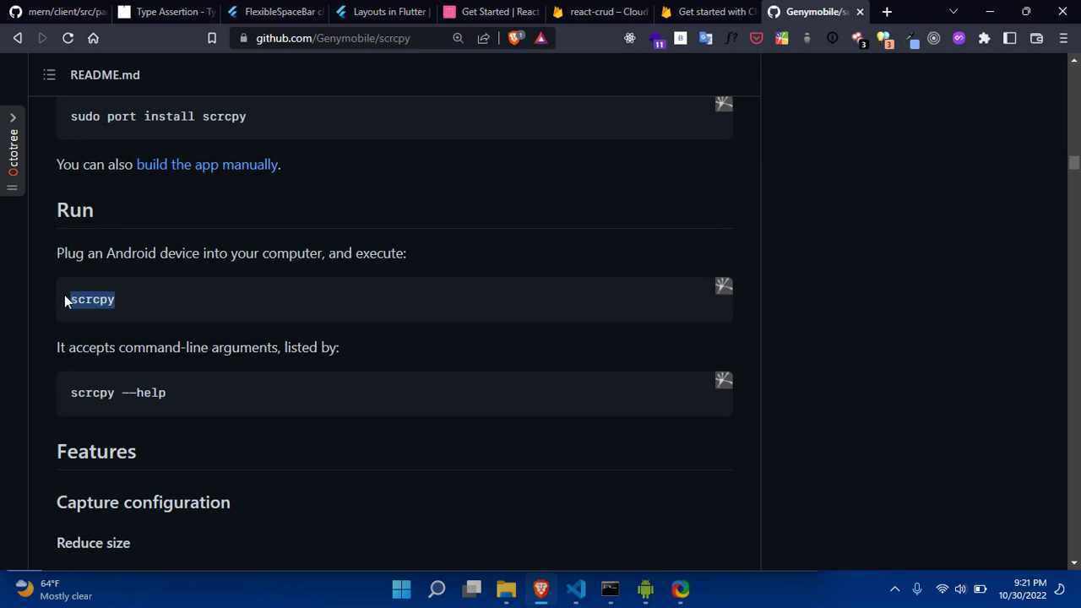
ctrl+scroll(53, 300, up, 2)
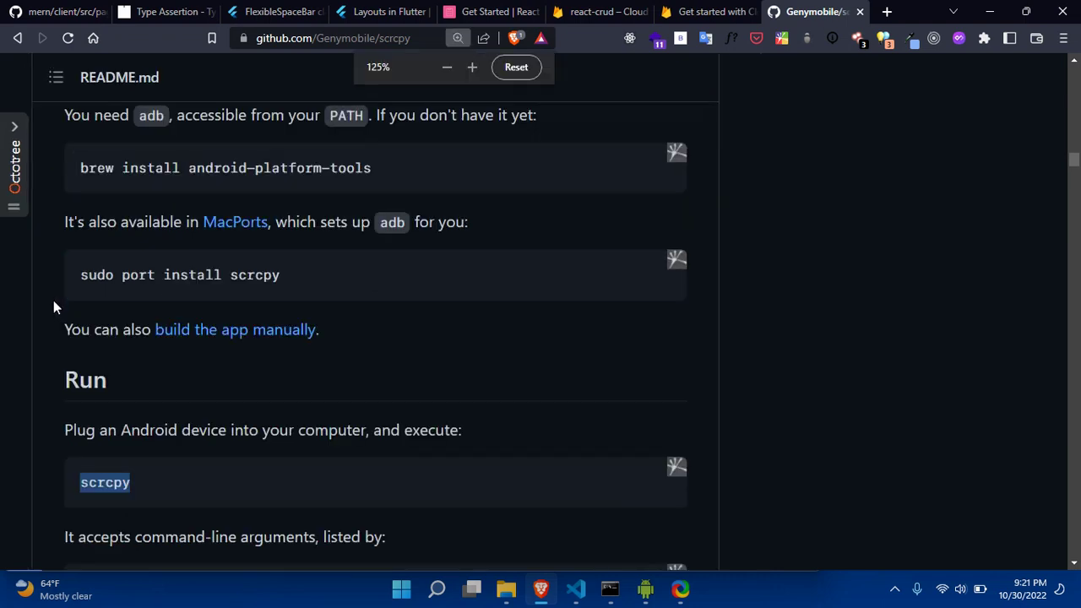
ctrl+scroll(391, 381, up, 1)
scroll(391, 380, down, 2)
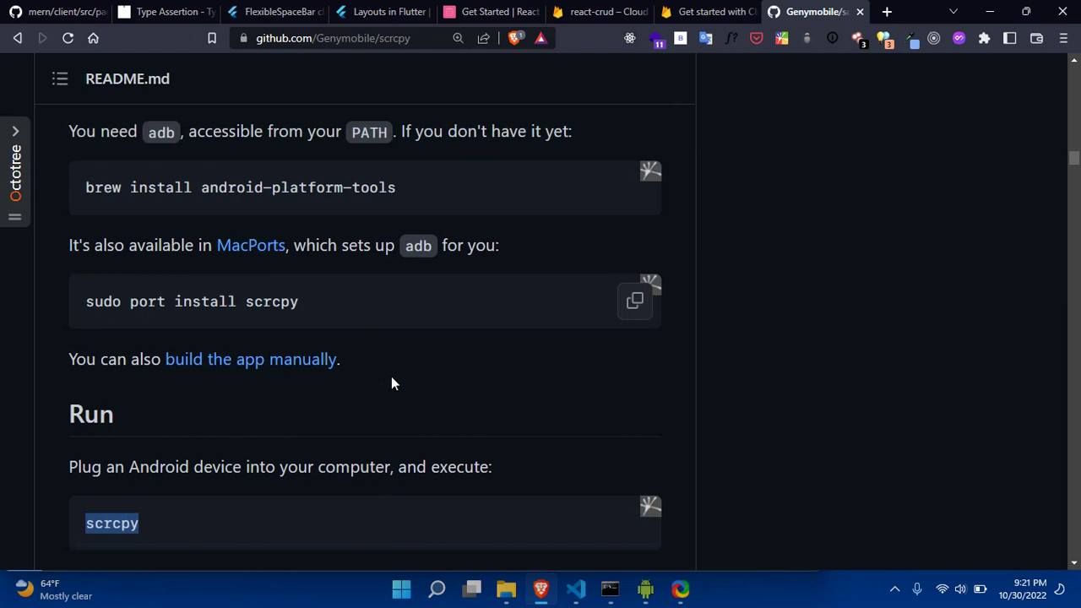
click(287, 380)
drag(140, 391, 85, 394)
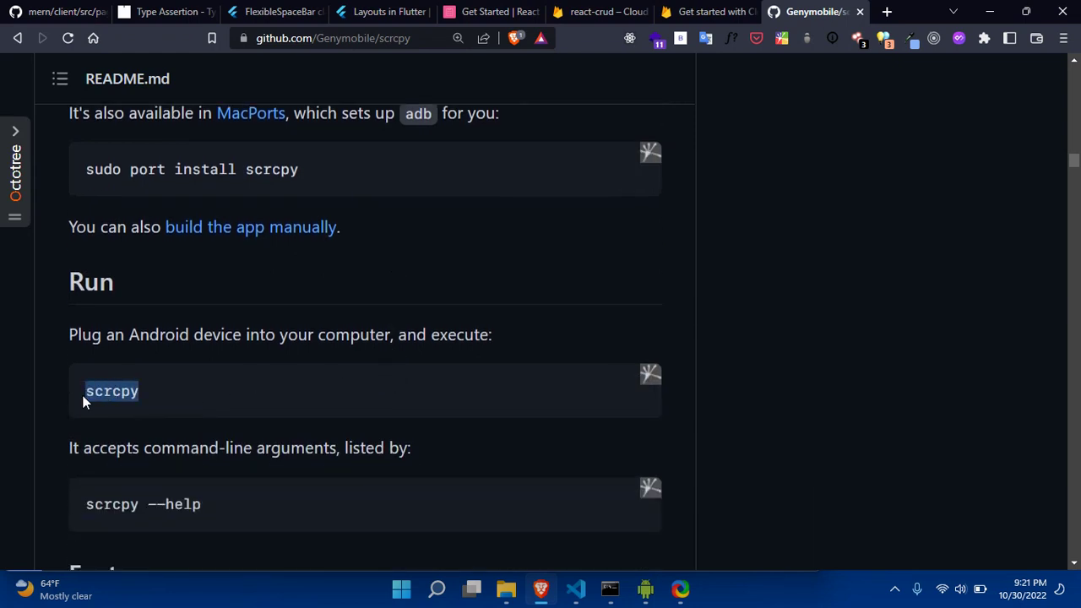
click(644, 589)
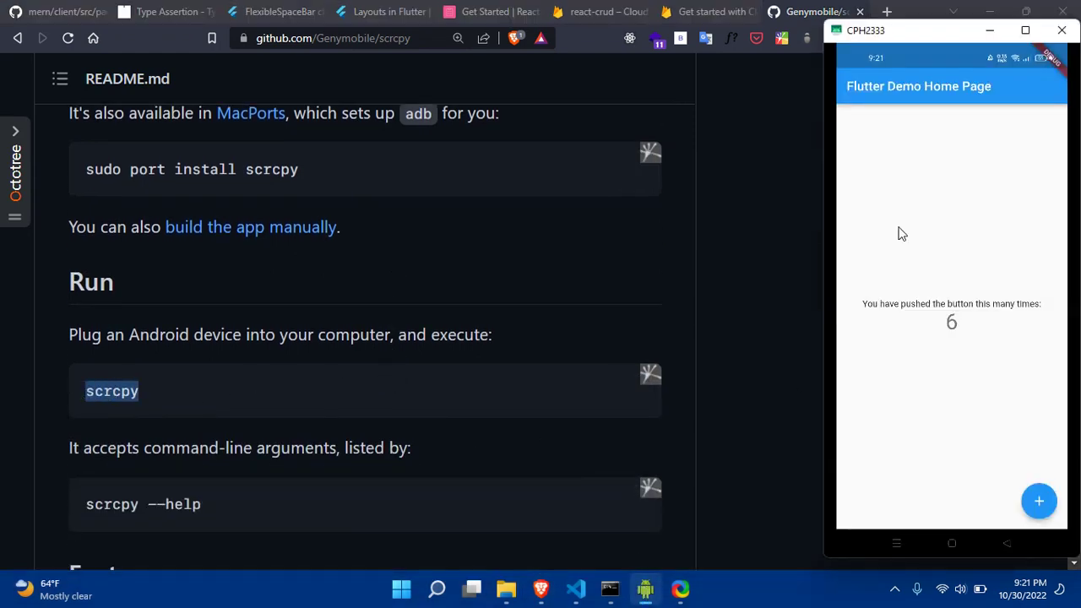
click(1025, 33)
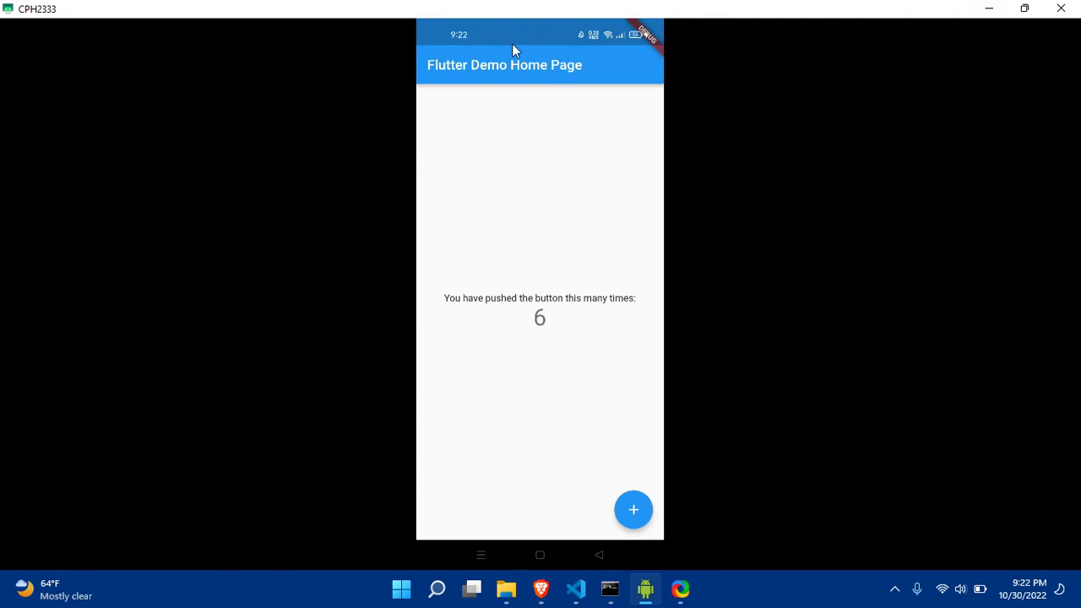
mouse_move(1025, 7)
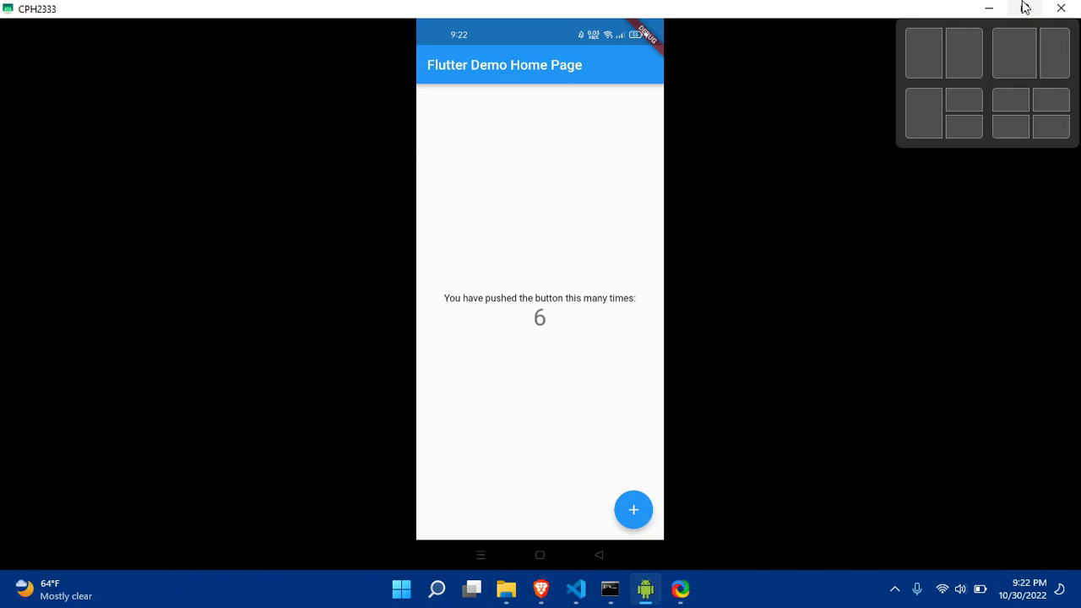
click(1024, 7)
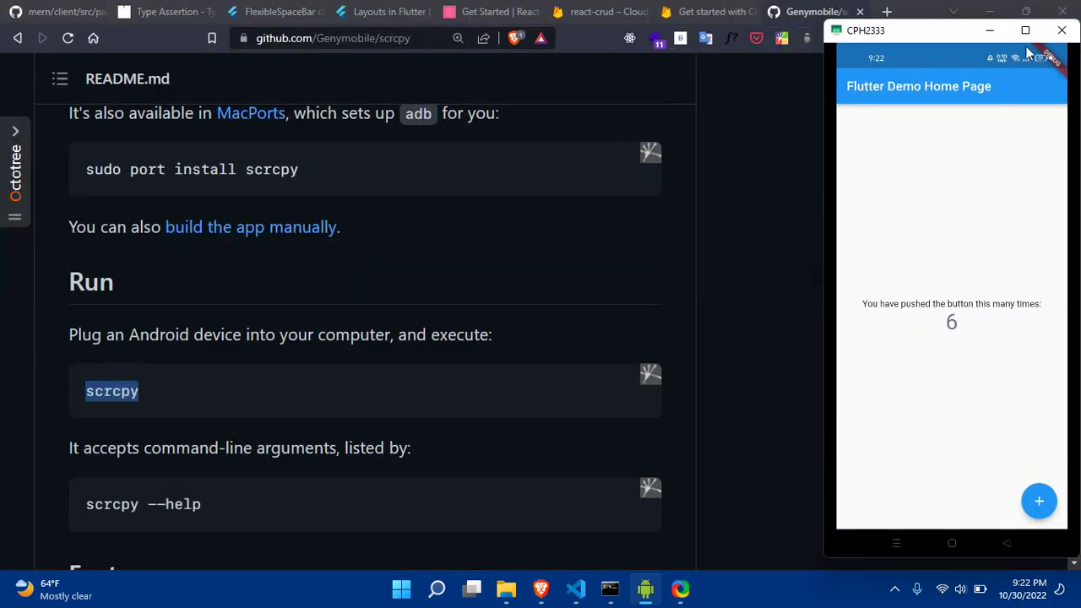
Step: Maximize the scrcpy window so the phone mirror with the counter at 6 fills the desktop
click(1025, 29)
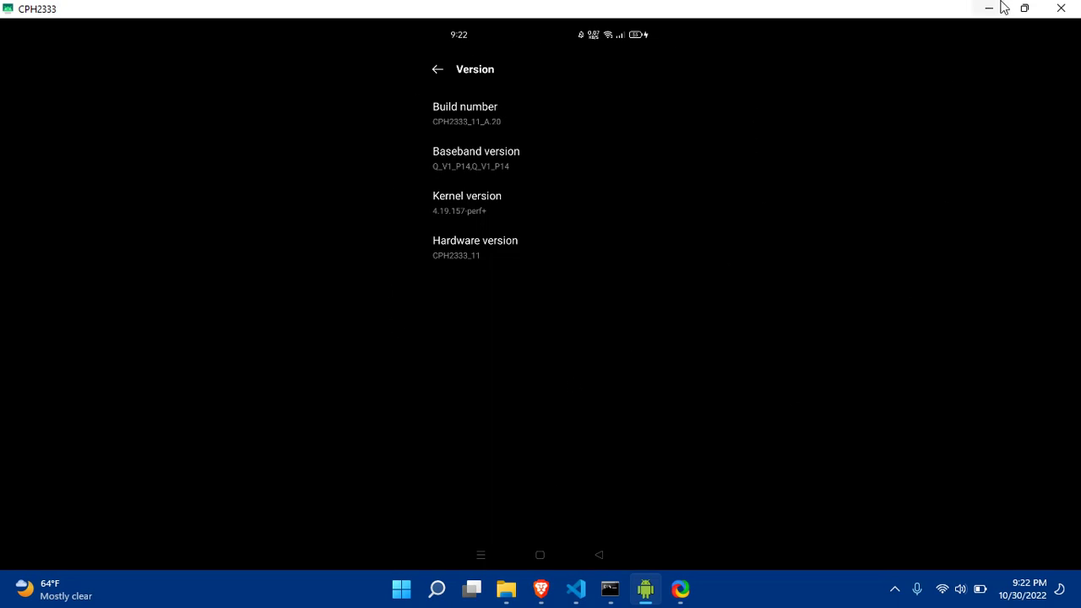
mouse_move(1025, 8)
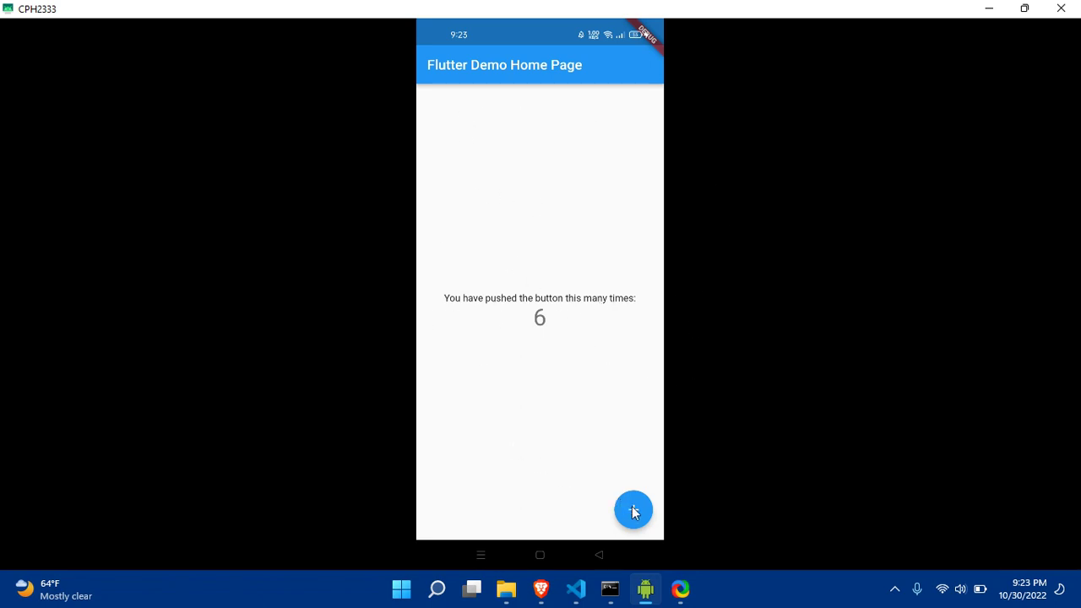
Step: Tap the Flutter demo's + button to raise the counter to 11
click(634, 510)
click(634, 510)
click(634, 510)
click(633, 510)
click(633, 507)
Step: Restore the scrcpy window to a small size and place it beside the Brave README
click(1025, 8)
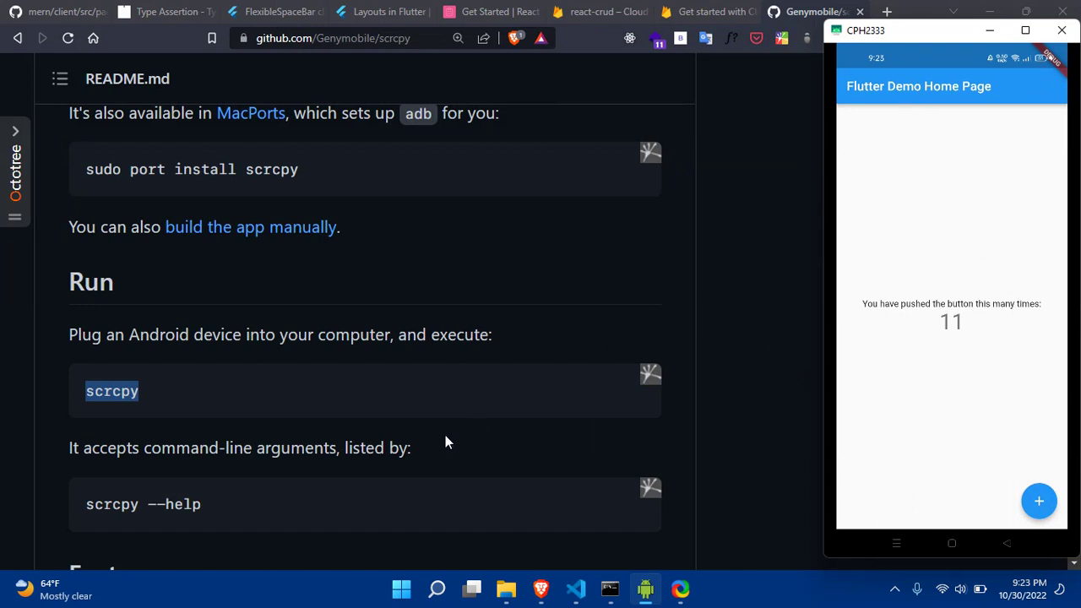
click(419, 428)
click(645, 588)
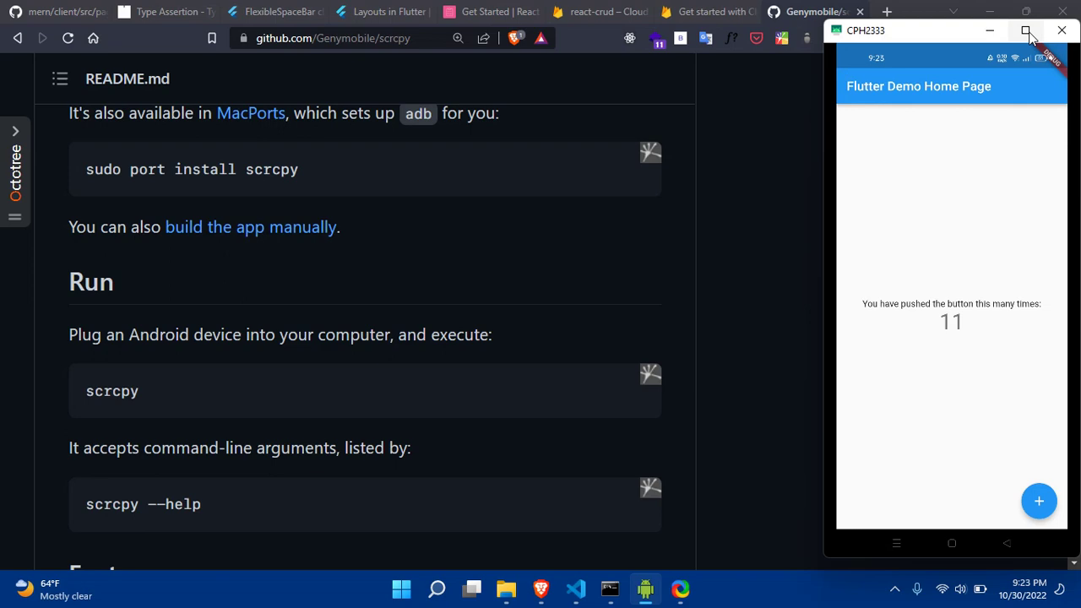
Step: Switch to main.dart in VS Code and open, then dismiss, the Run menu
click(576, 589)
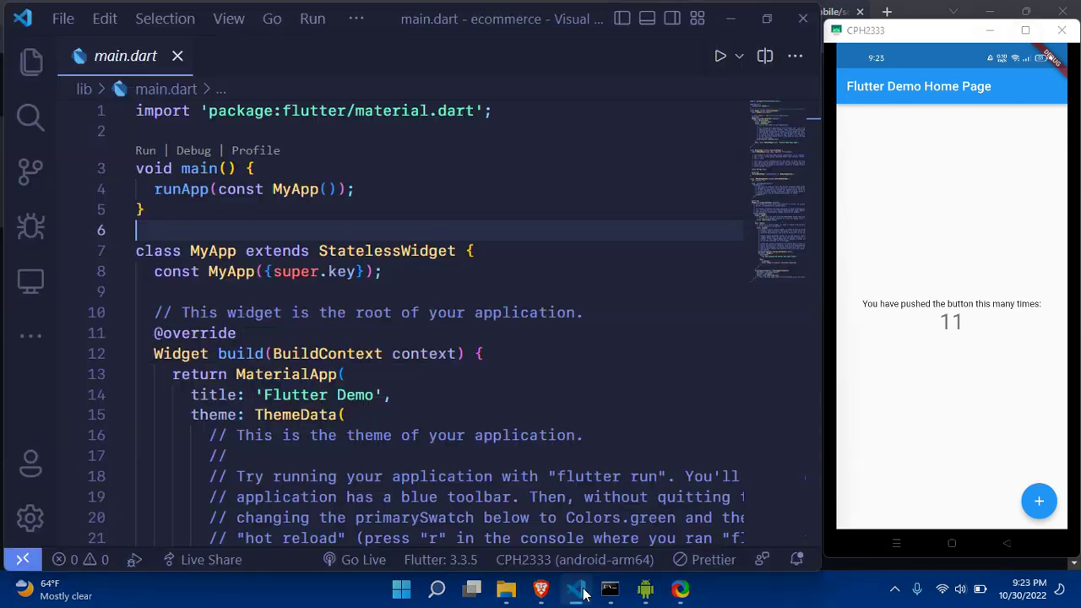
key(Up)
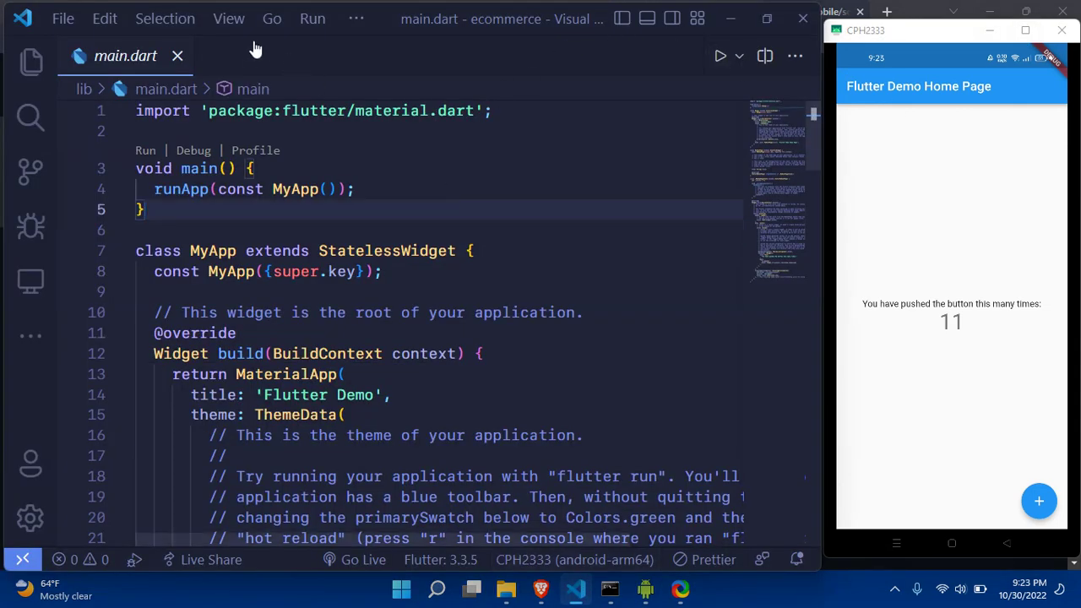
click(311, 20)
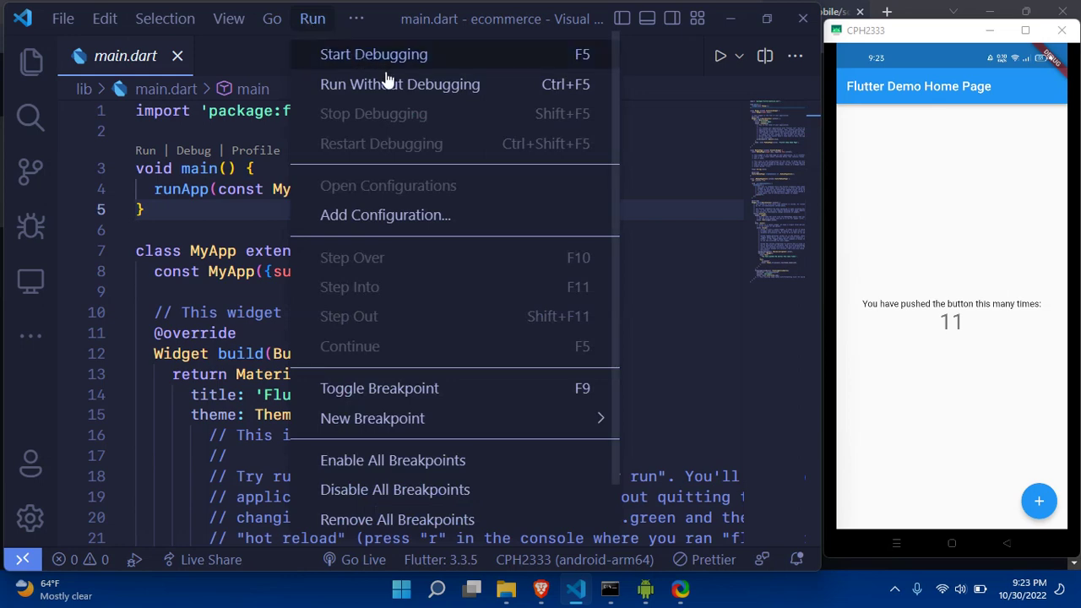
click(647, 212)
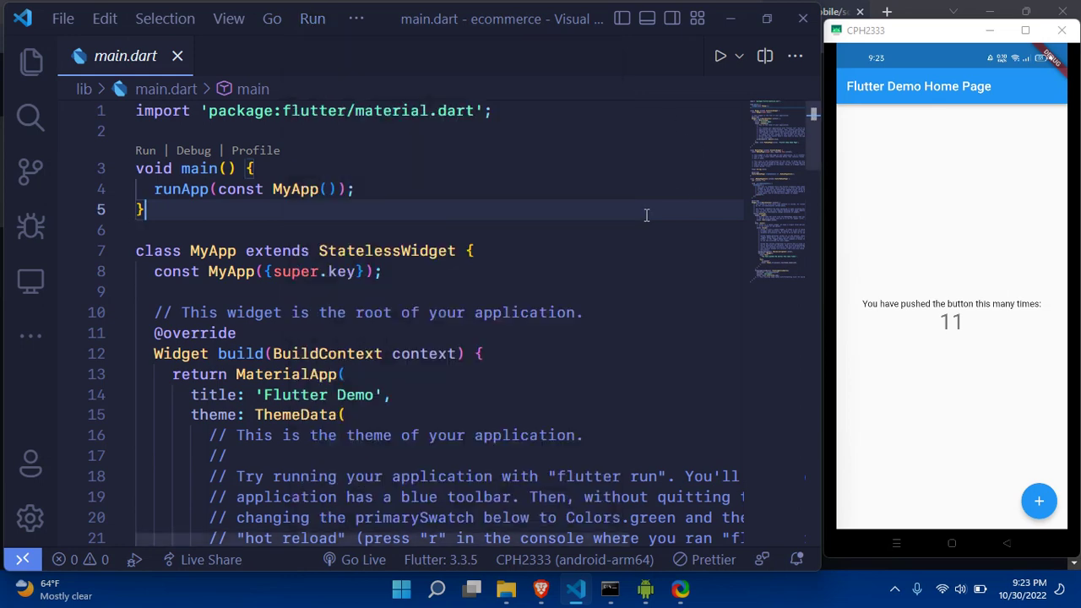
Step: Maximize VS Code and open the status-bar device picker listing the CPH2333 phone
click(767, 23)
click(620, 345)
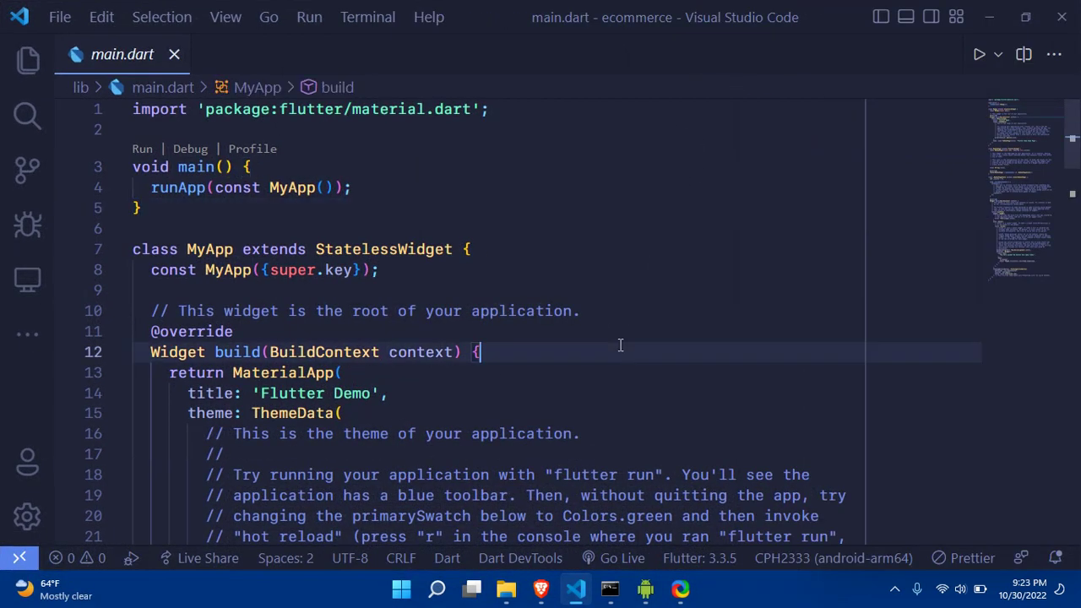
scroll(619, 345, down, 6)
scroll(620, 345, down, 1)
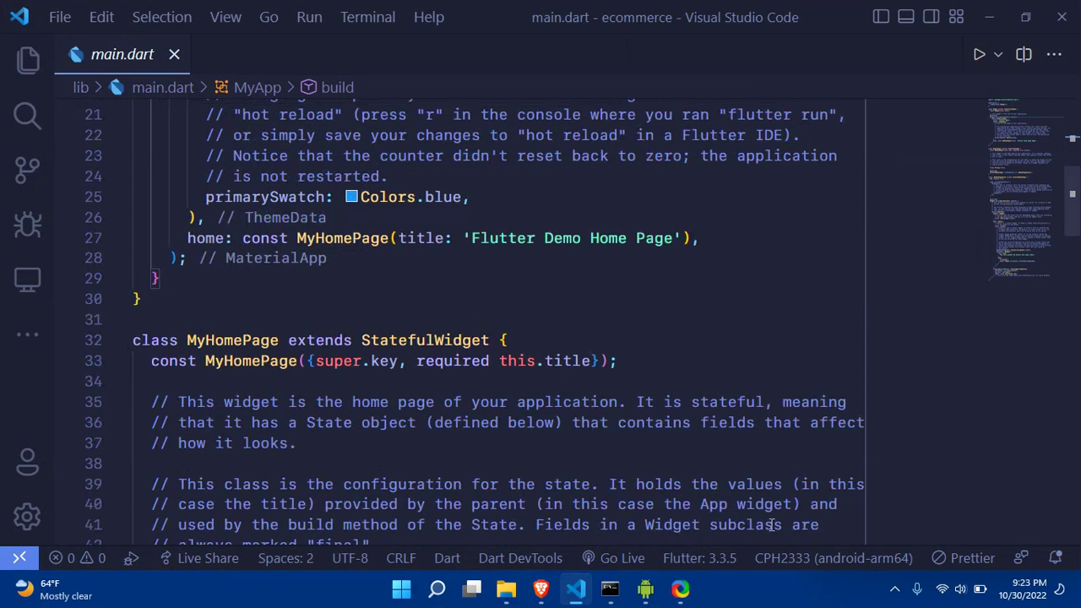
click(819, 564)
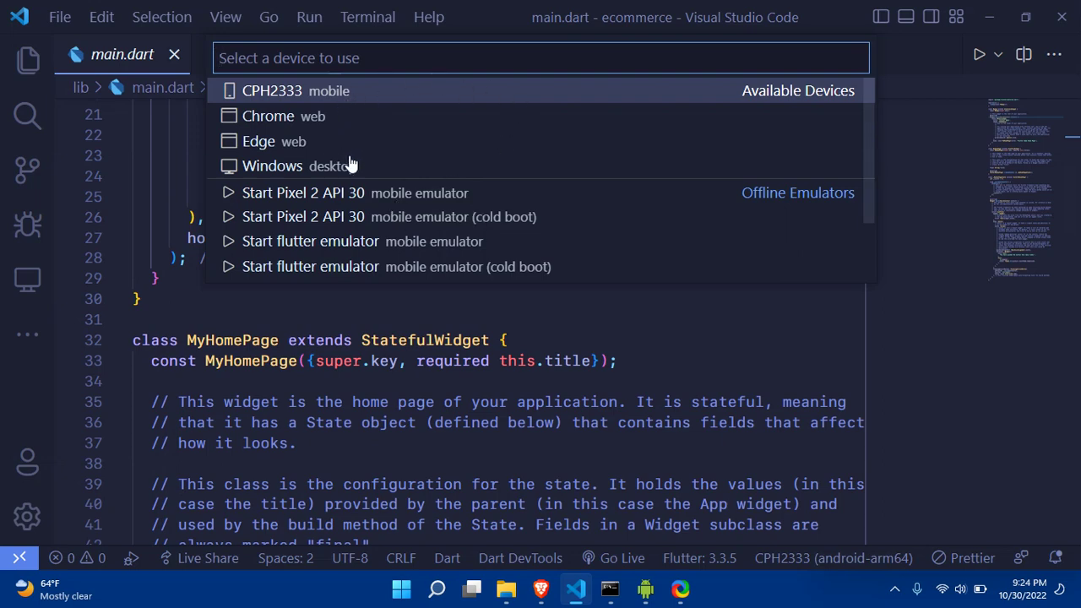
Step: Pick CPH2333 in the device list, then drag the phone mirror showing 11 to the screen centre
click(395, 93)
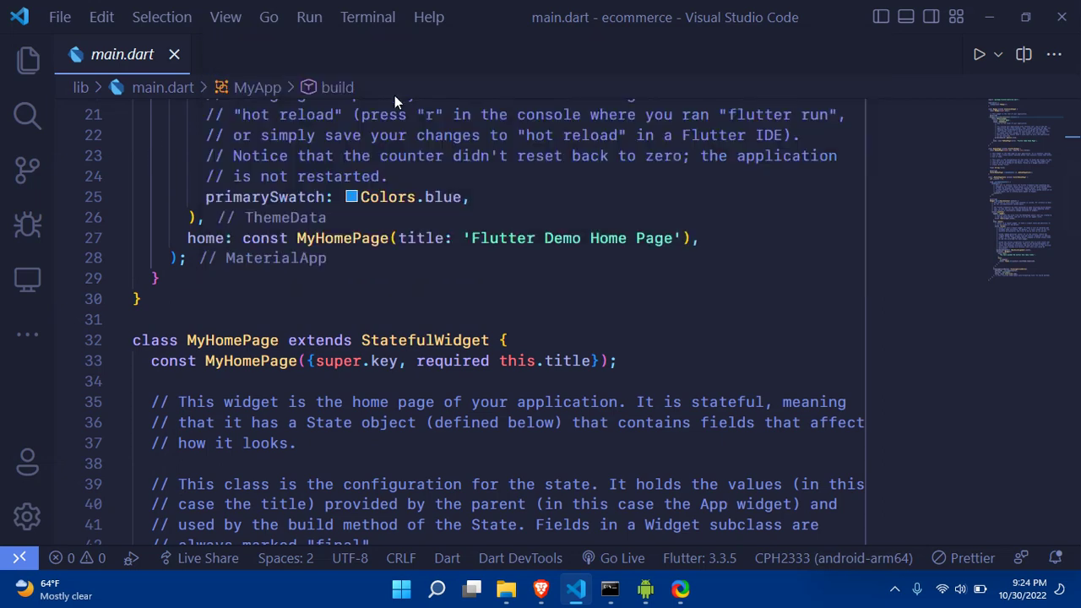
click(645, 589)
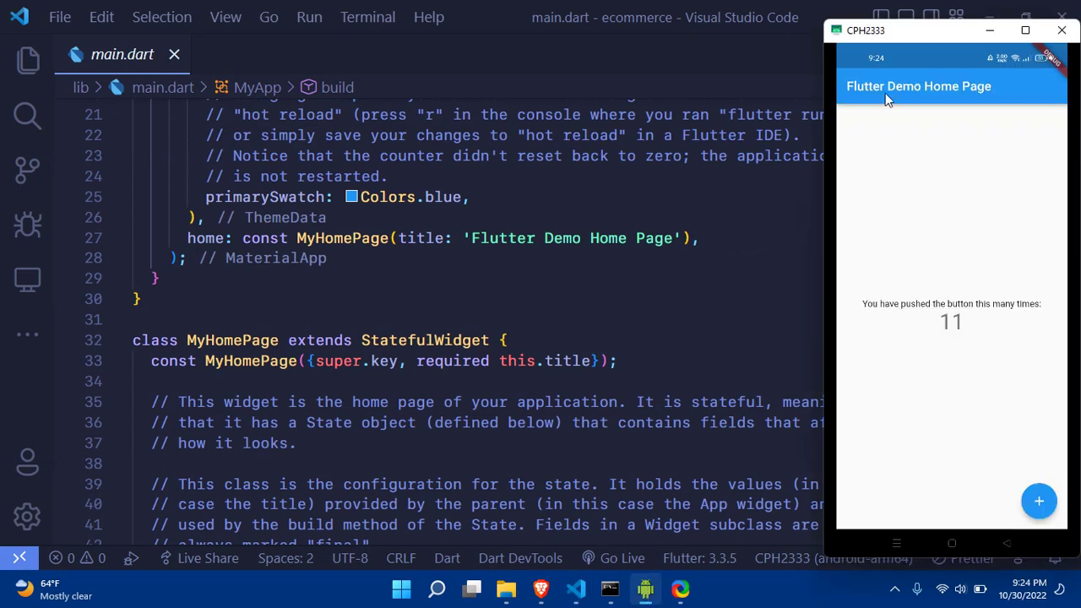
drag(934, 34, 533, 40)
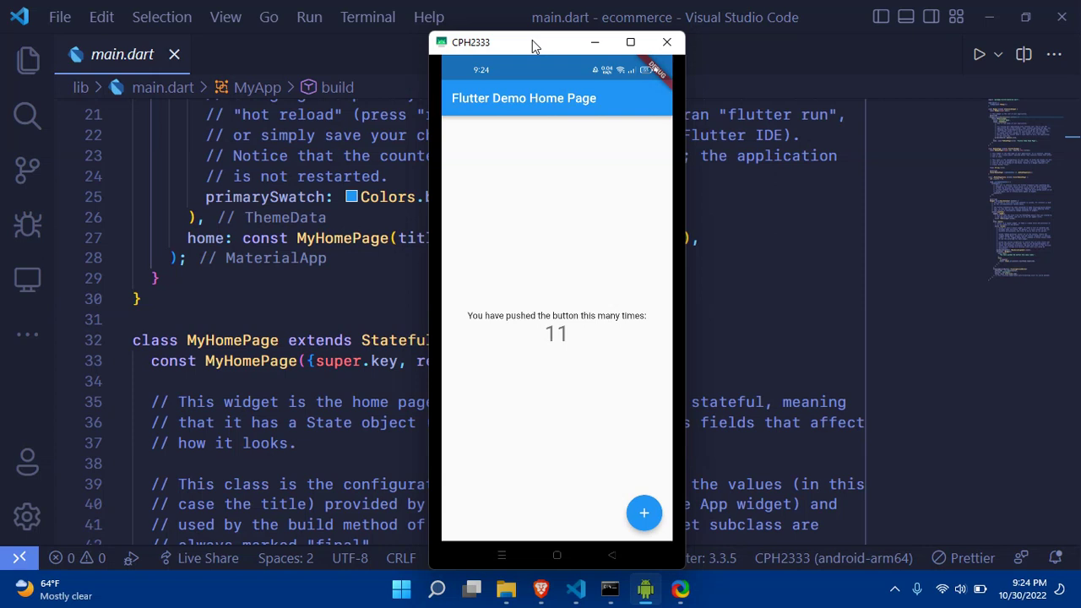